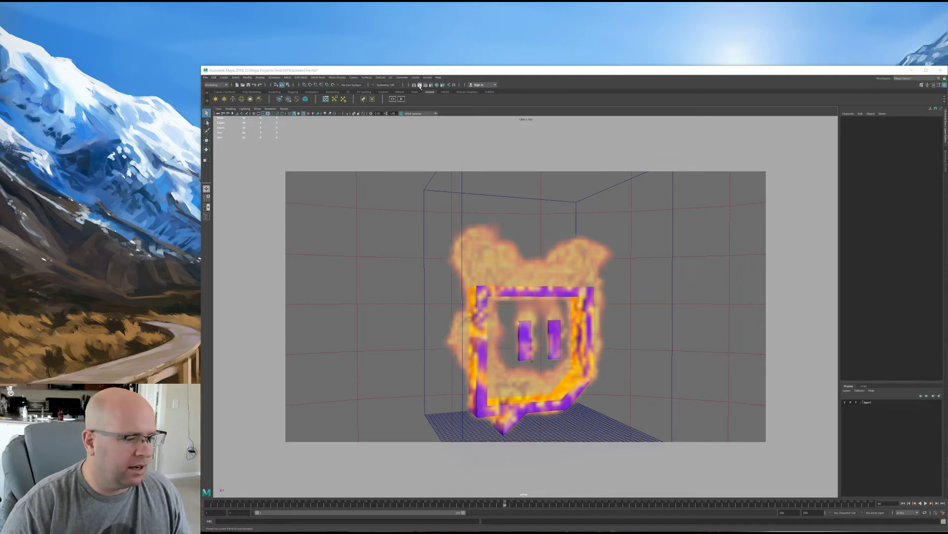
# Play the fire simulation from the first frame, stop it while the logo is burning, and render that frame
pyautogui.click(902, 503)
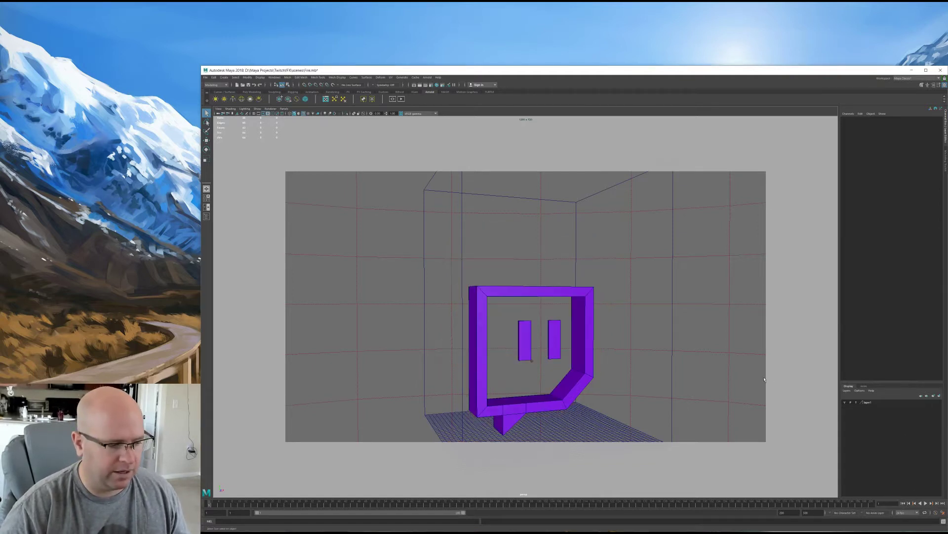
pyautogui.click(925, 502)
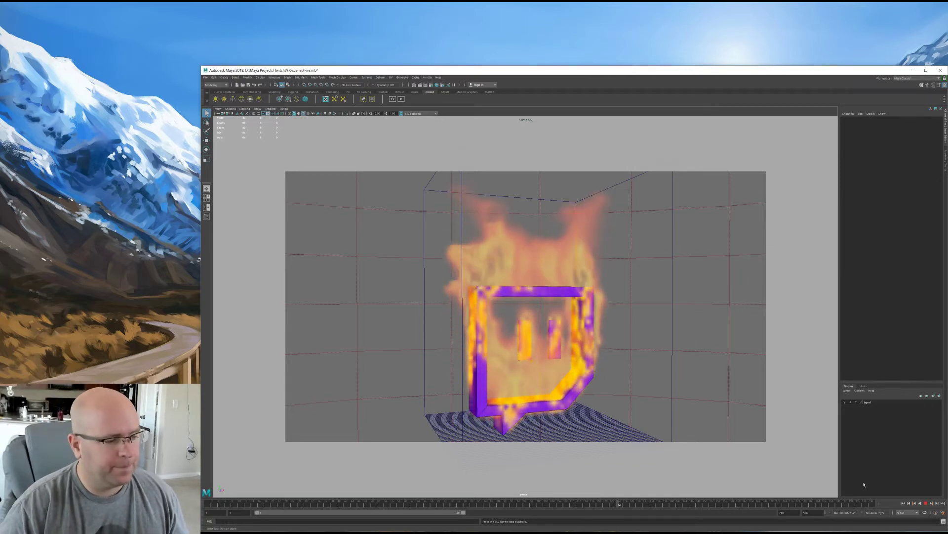
pyautogui.click(926, 504)
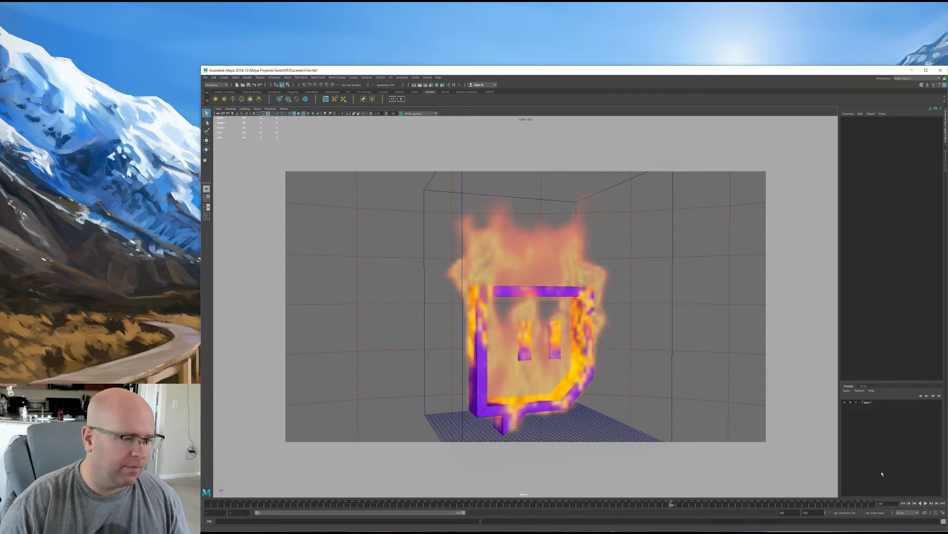
pyautogui.click(420, 85)
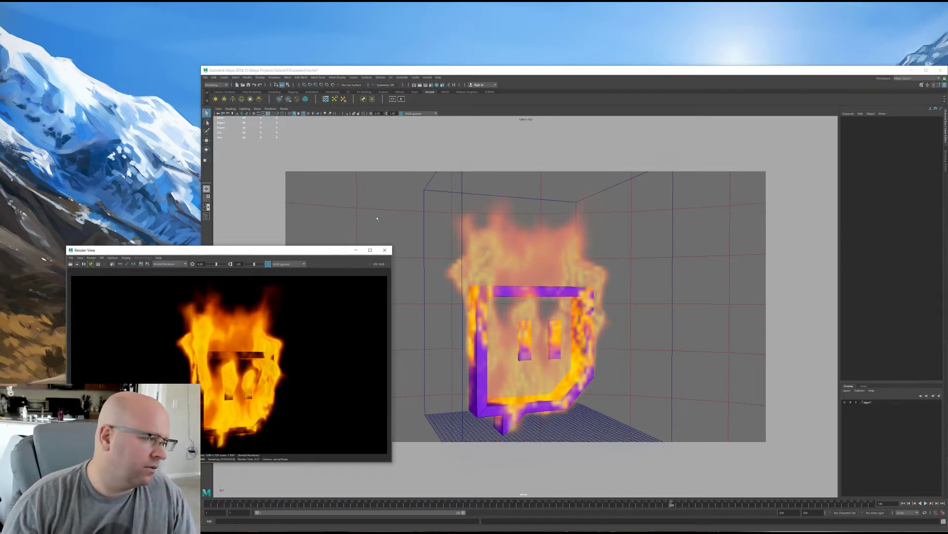
pyautogui.moveTo(335, 250); pyautogui.dragTo(296, 267)
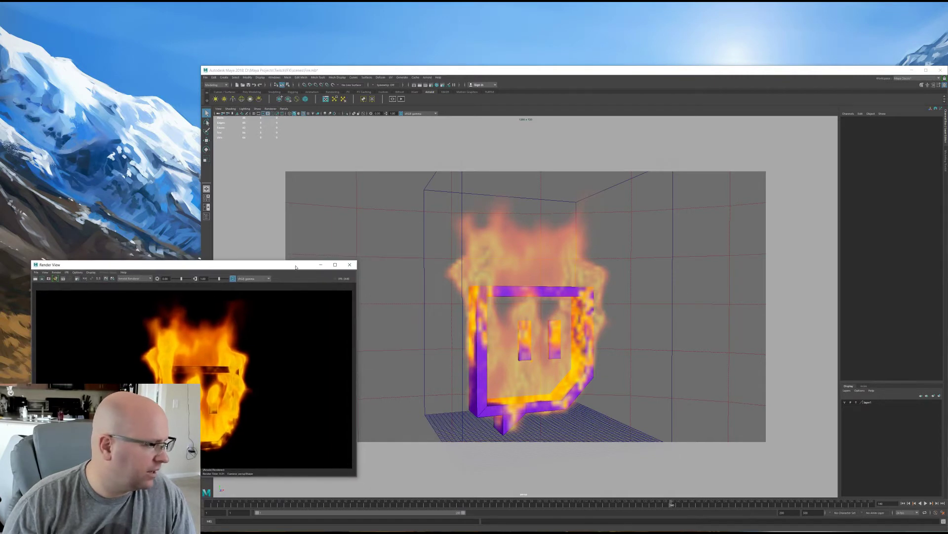
pyautogui.click(56, 279)
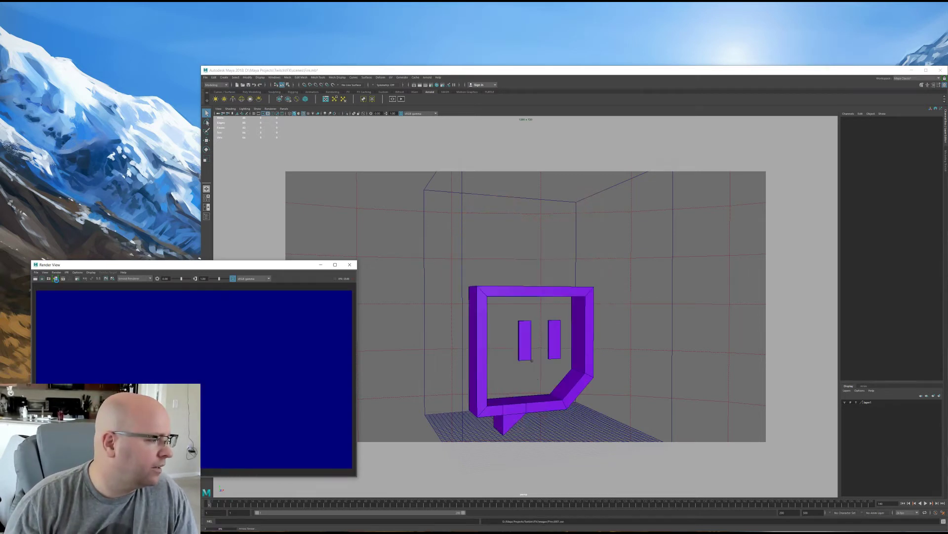
pyautogui.press('Escape')
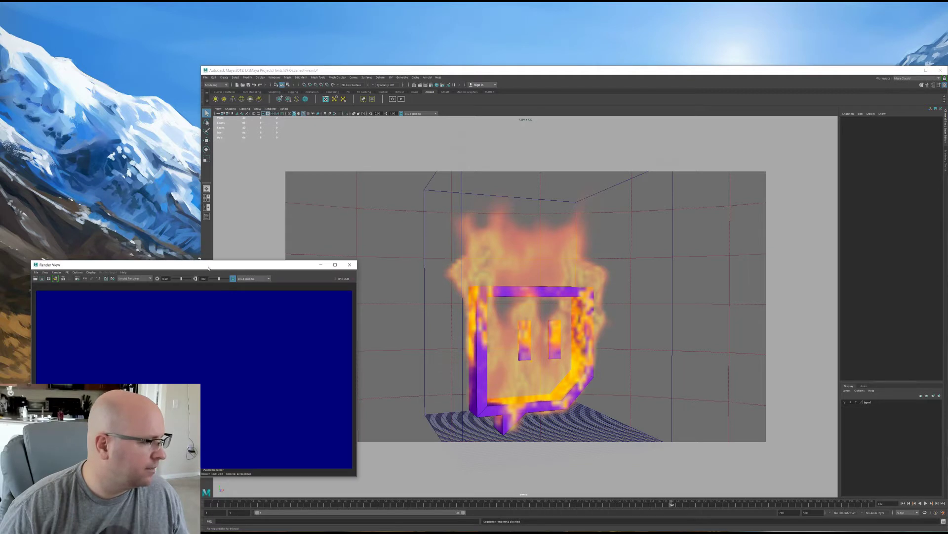
pyautogui.moveTo(193, 264); pyautogui.dragTo(181, 277)
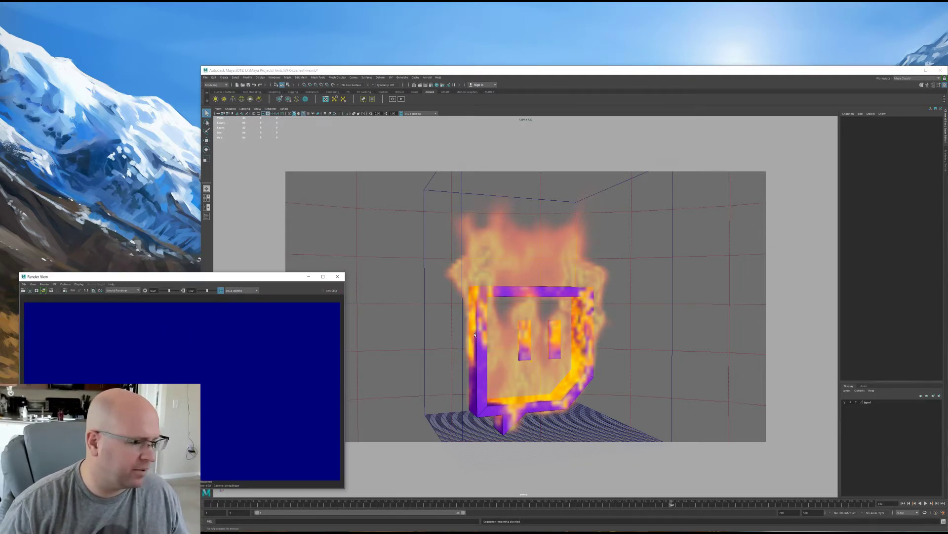
# Switch to the Rendering menu set
pyautogui.click(388, 101)
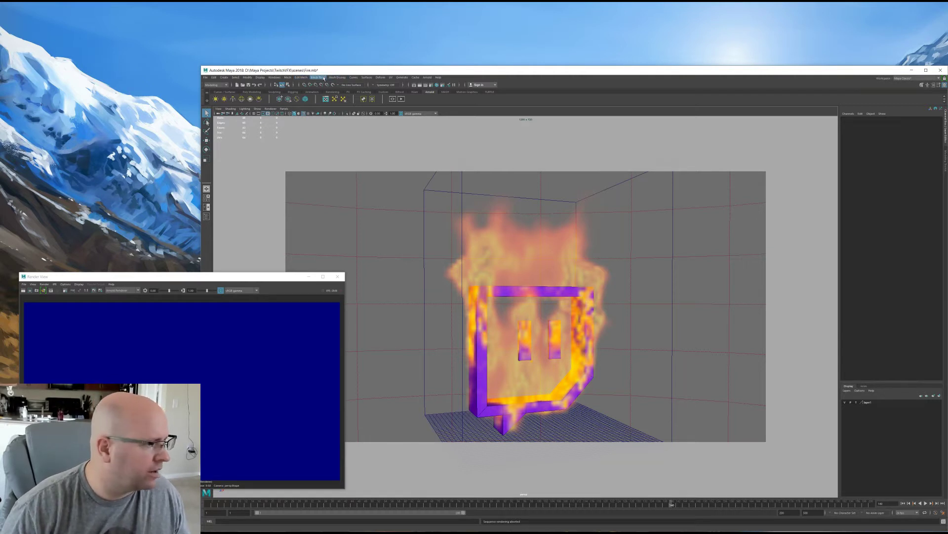
pyautogui.click(216, 85)
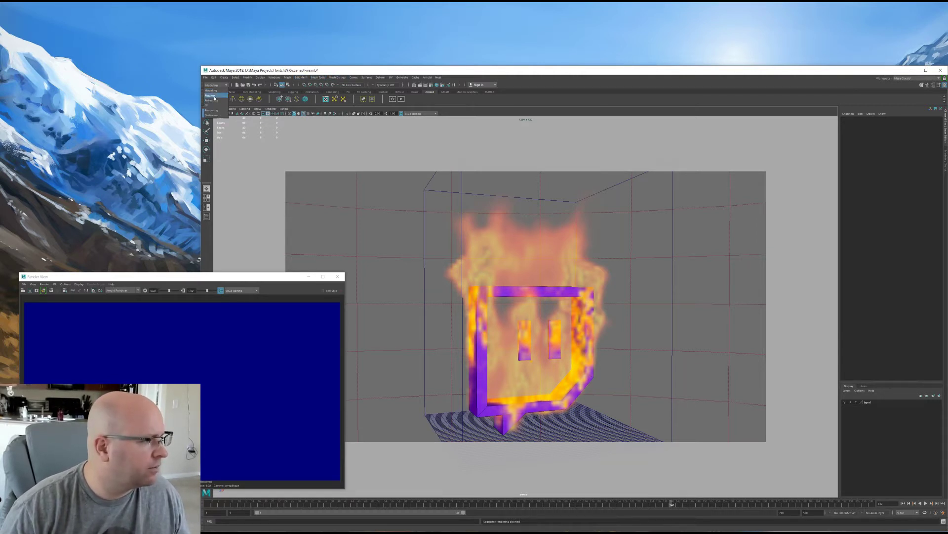
pyautogui.click(215, 110)
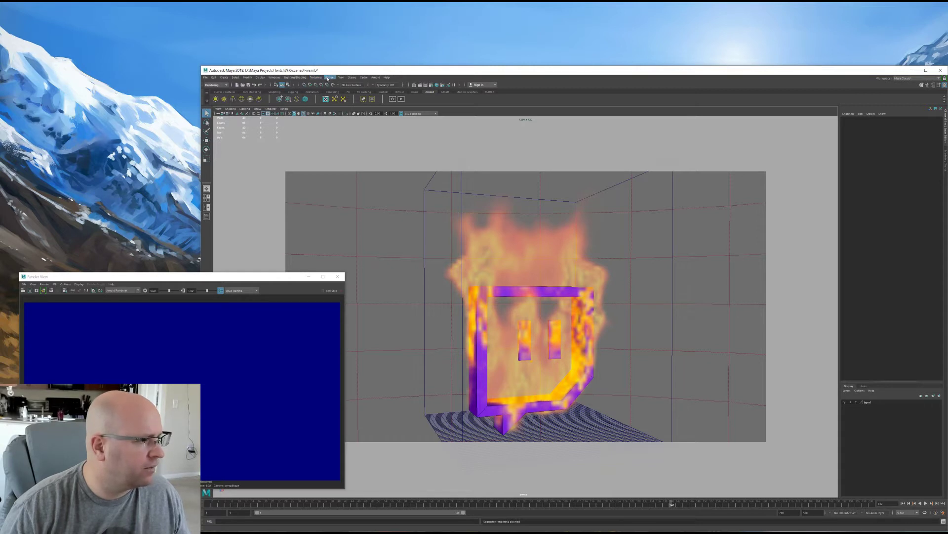
pyautogui.click(328, 78)
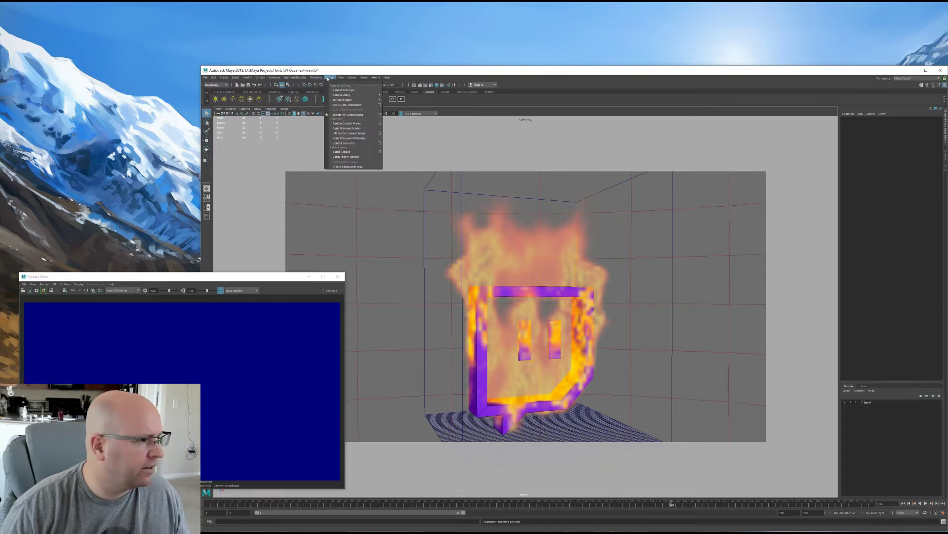
pyautogui.click(212, 85)
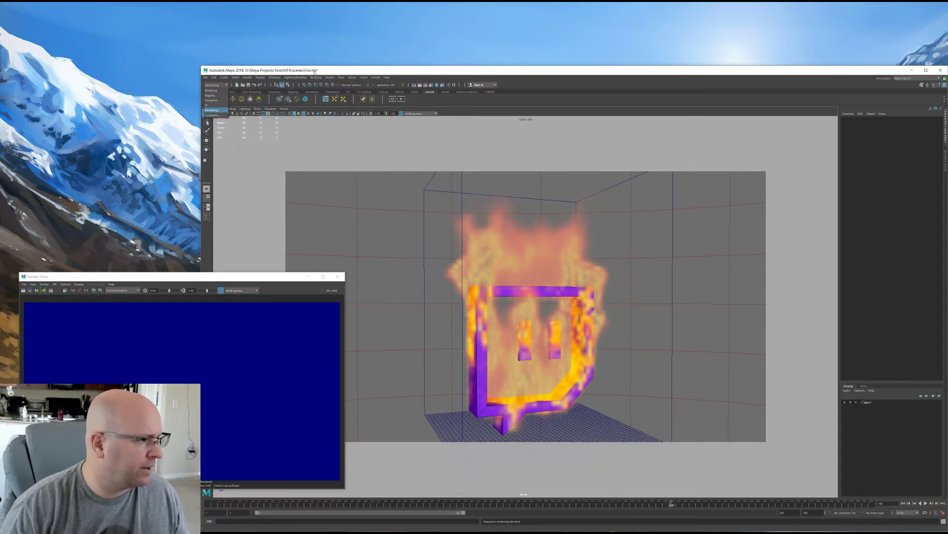
# Open the Render Sequence options and place that window clear of the main window and the Render View
pyautogui.click(330, 78)
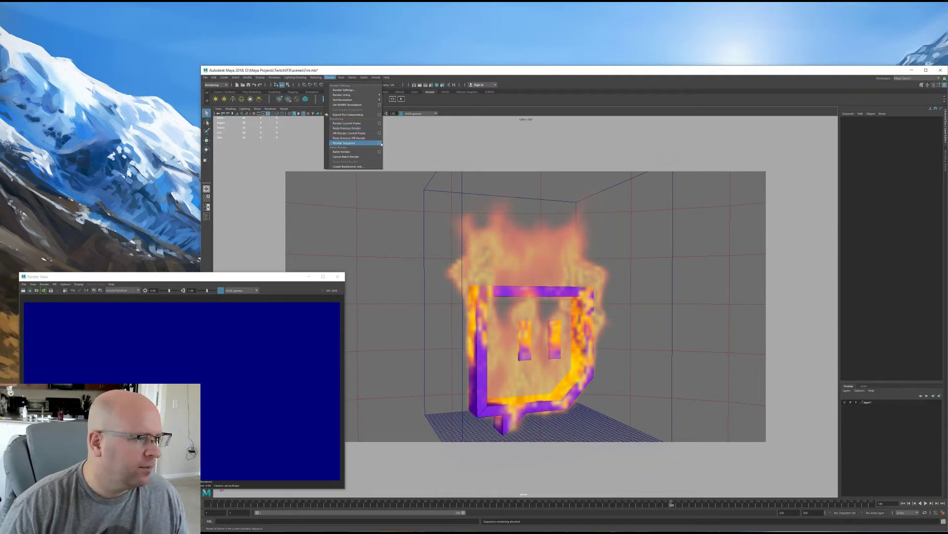
pyautogui.click(379, 143)
pyautogui.moveTo(447, 46); pyautogui.dragTo(152, 126)
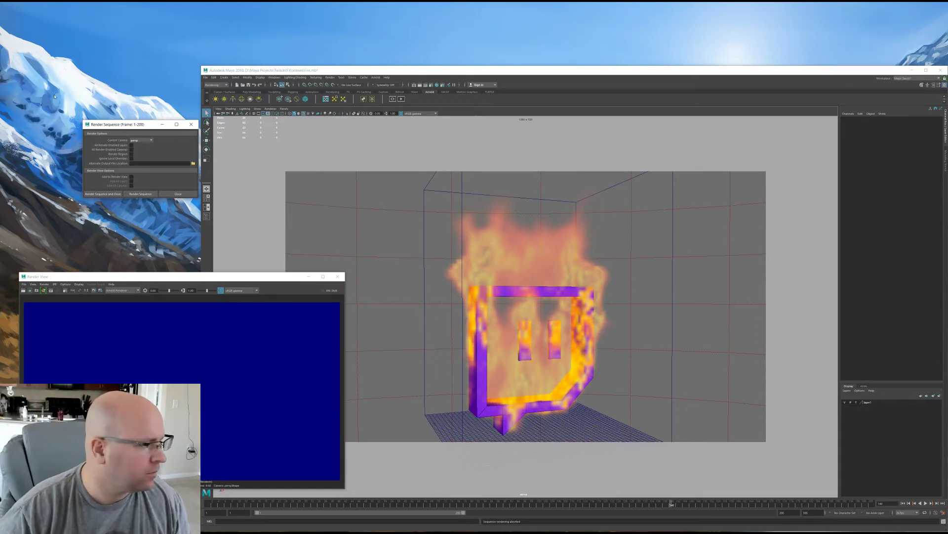
pyautogui.moveTo(130, 124); pyautogui.dragTo(152, 130)
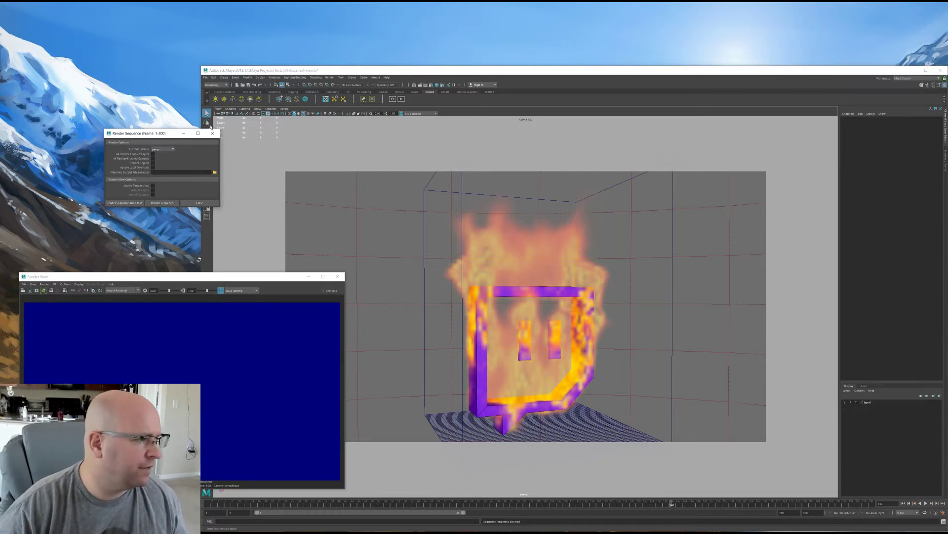
pyautogui.moveTo(158, 134); pyautogui.dragTo(134, 117)
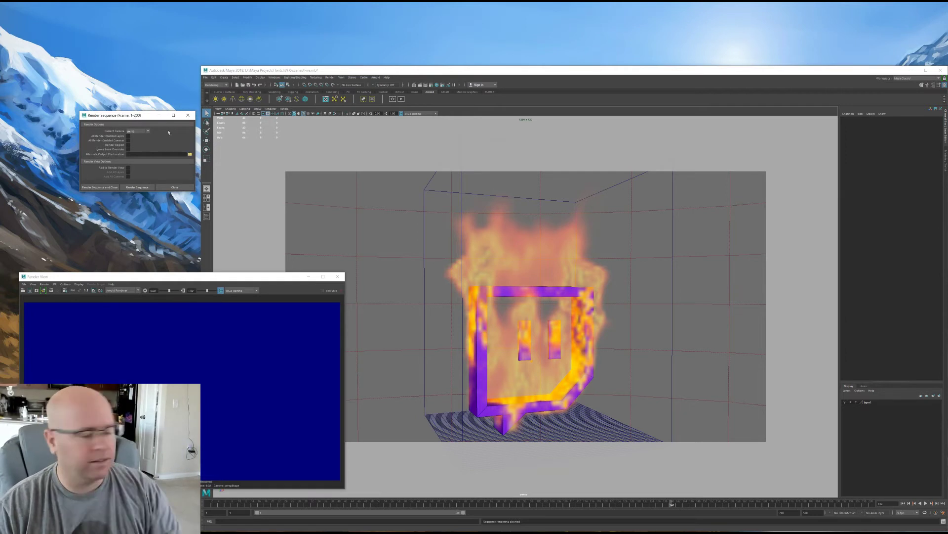
pyautogui.moveTo(141, 117); pyautogui.dragTo(133, 68)
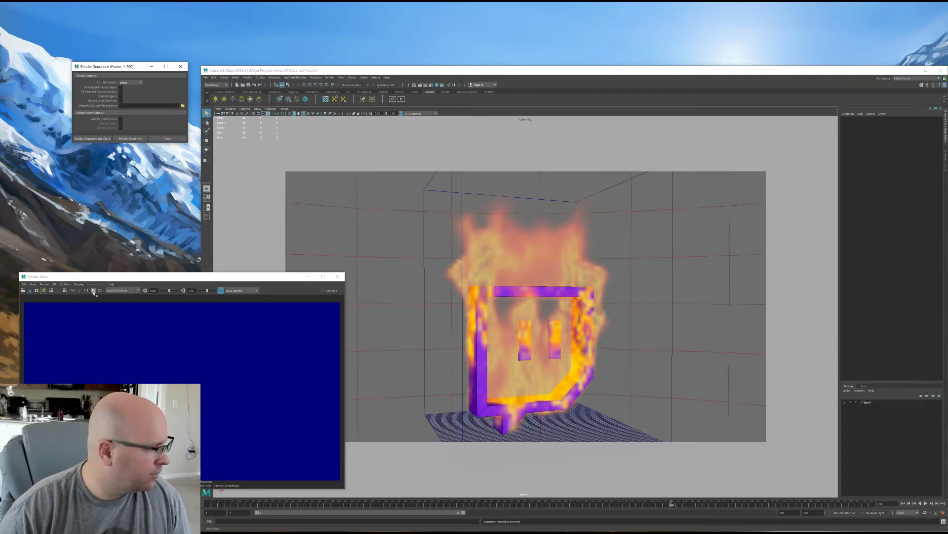
# Open the Render Settings and place the window next to the Render Sequence options
pyautogui.click(65, 291)
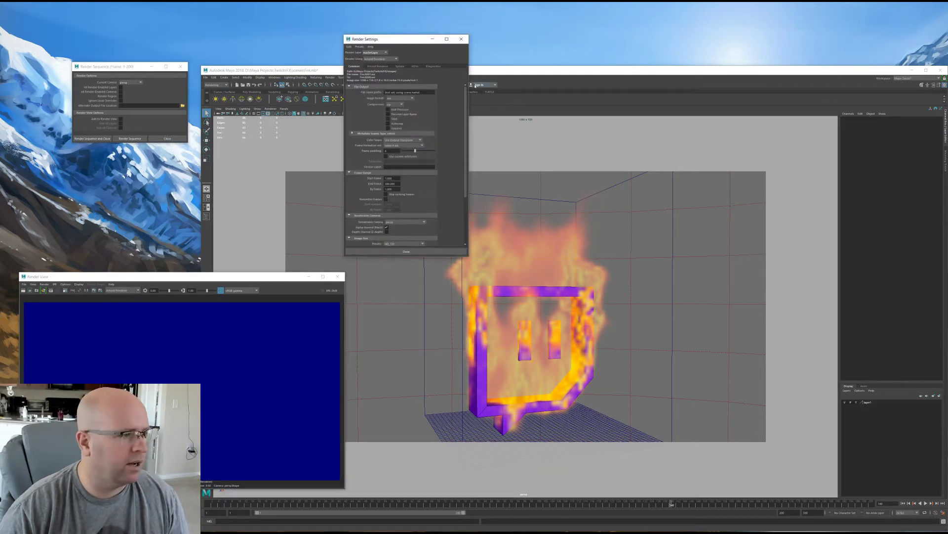
pyautogui.moveTo(408, 43); pyautogui.dragTo(274, 128)
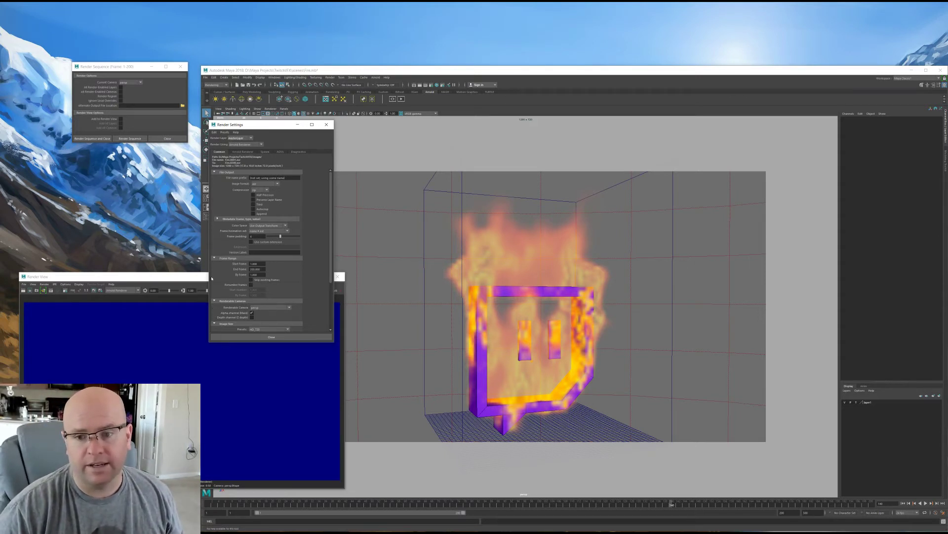
pyautogui.moveTo(251, 126); pyautogui.dragTo(272, 136)
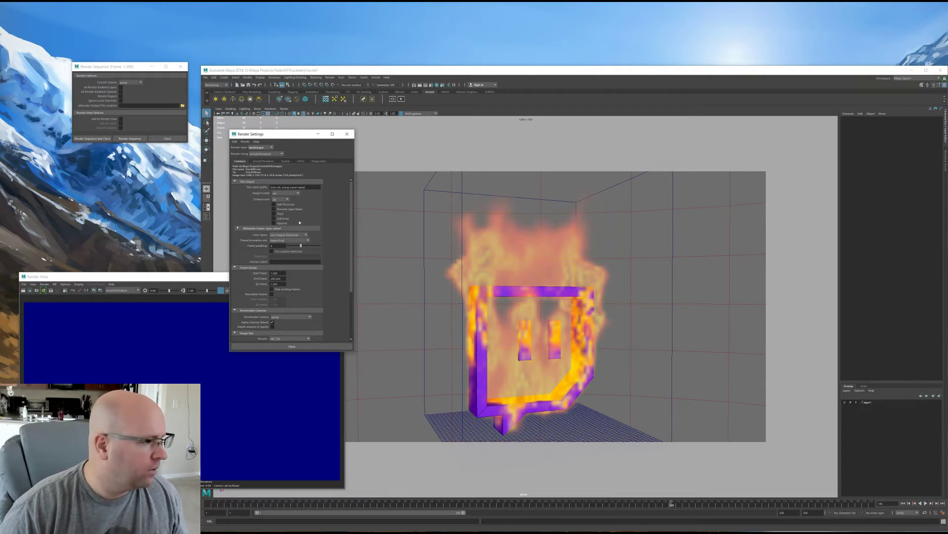
# Review the file name prefix and the available image formats in the Render Settings
pyautogui.moveTo(310, 189); pyautogui.dragTo(244, 193)
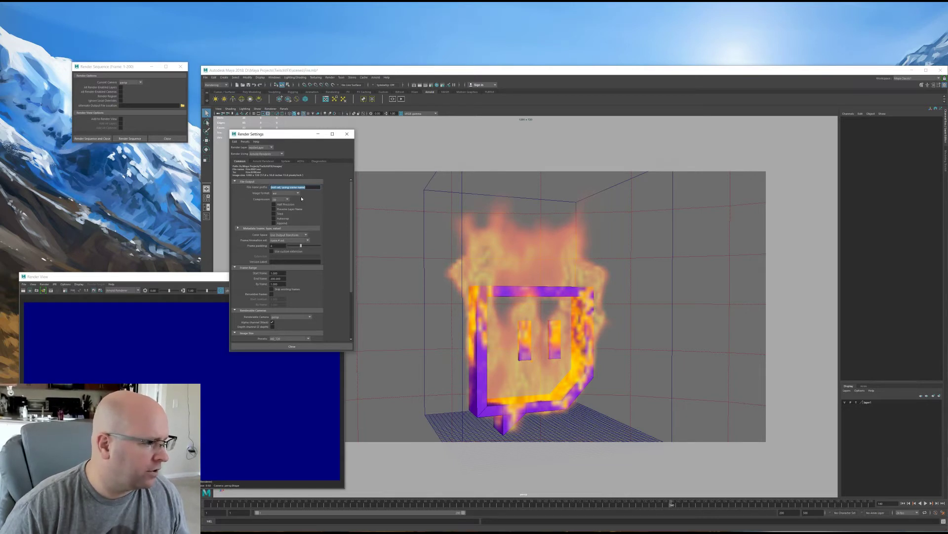
pyautogui.click(285, 193)
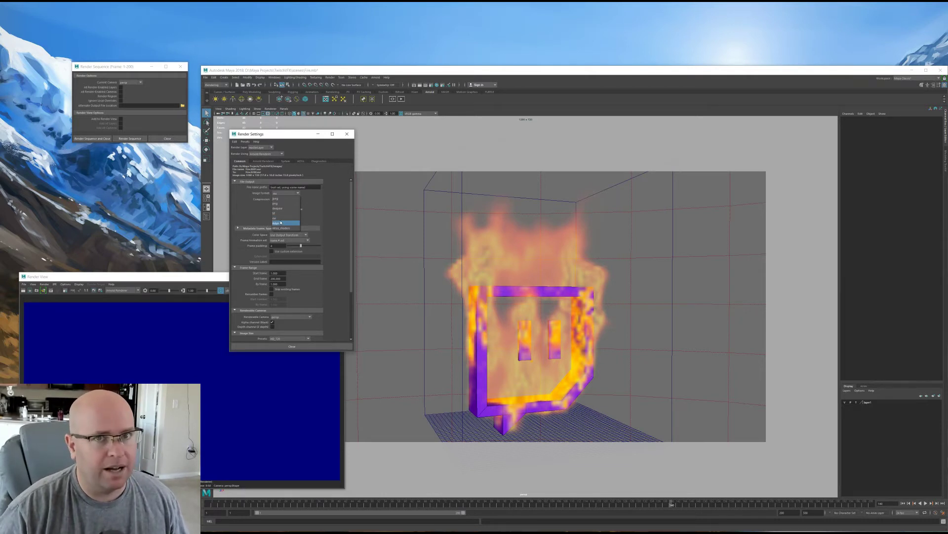
pyautogui.click(253, 215)
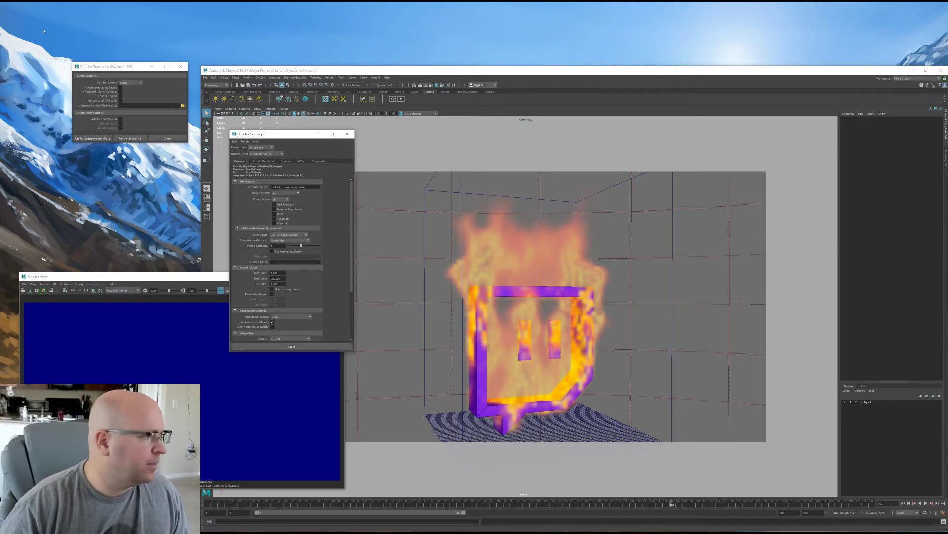
# Set the Frame/Animation ext option to name (Single Frame)
pyautogui.moveTo(103, 66)
pyautogui.mouseDown()
pyautogui.moveTo(136, 65)
pyautogui.moveTo(100, 79)
pyautogui.mouseUp()
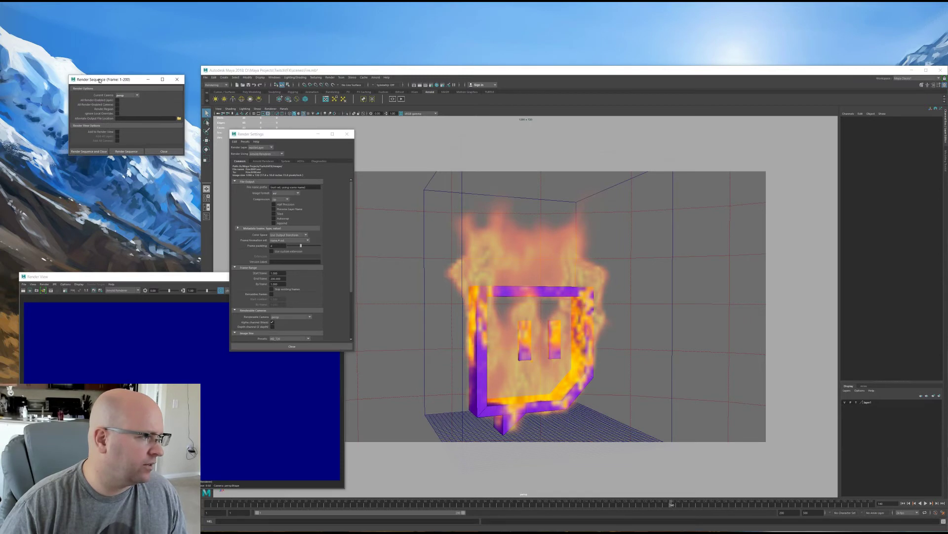
pyautogui.moveTo(289, 134); pyautogui.dragTo(261, 135)
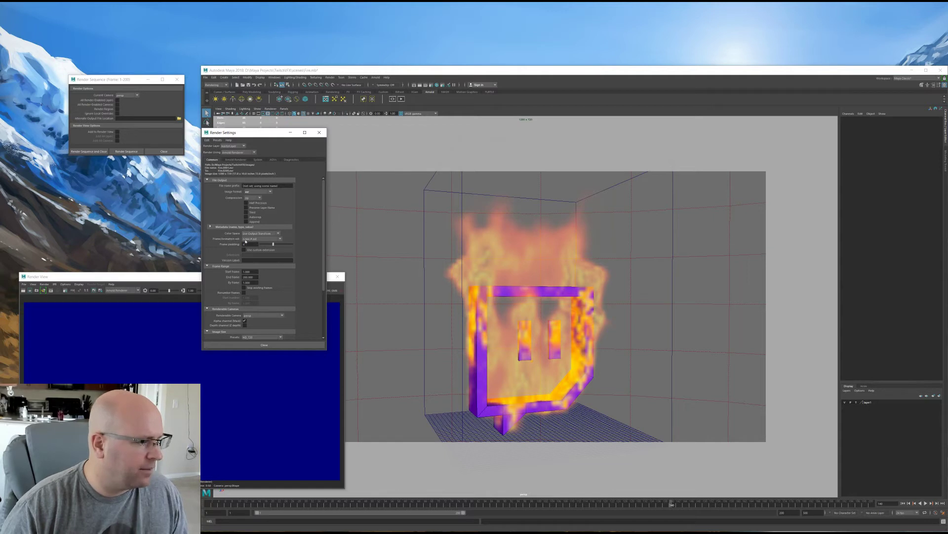
pyautogui.click(244, 241)
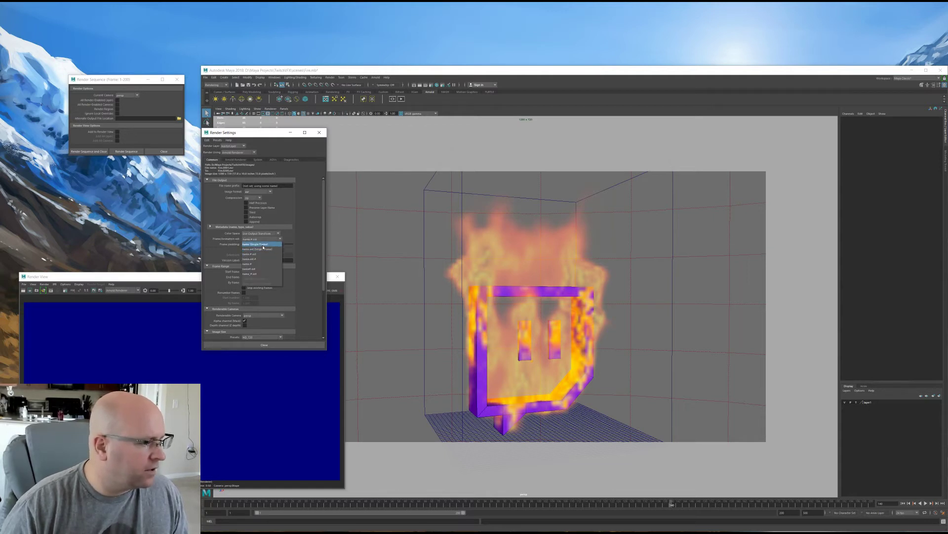
pyautogui.click(262, 244)
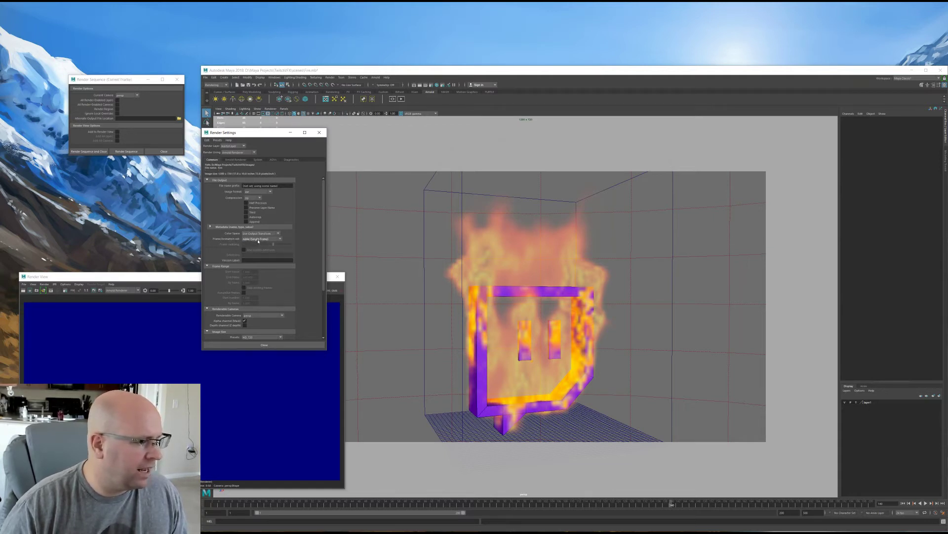
# Set the Frame/Animation ext option to name.#.ext so that a frame sequence is output
pyautogui.click(268, 239)
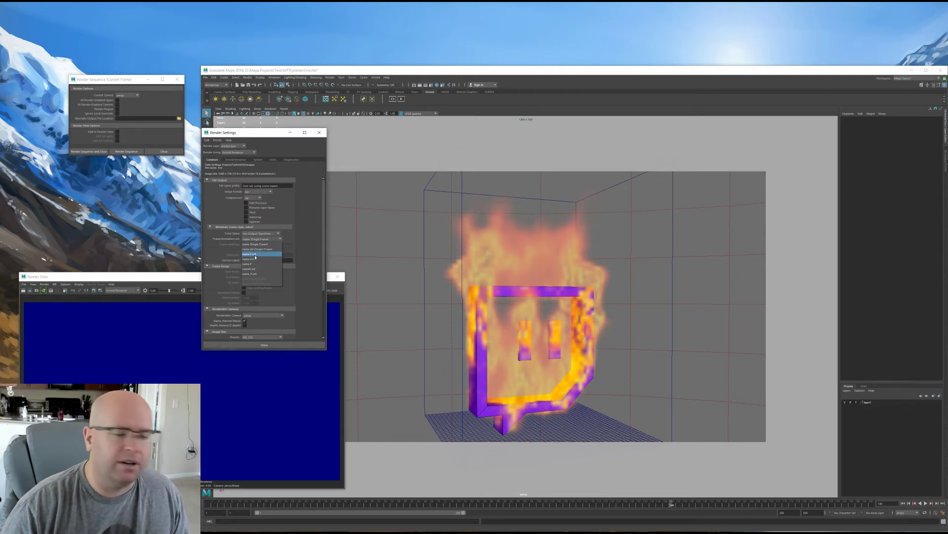
pyautogui.click(255, 255)
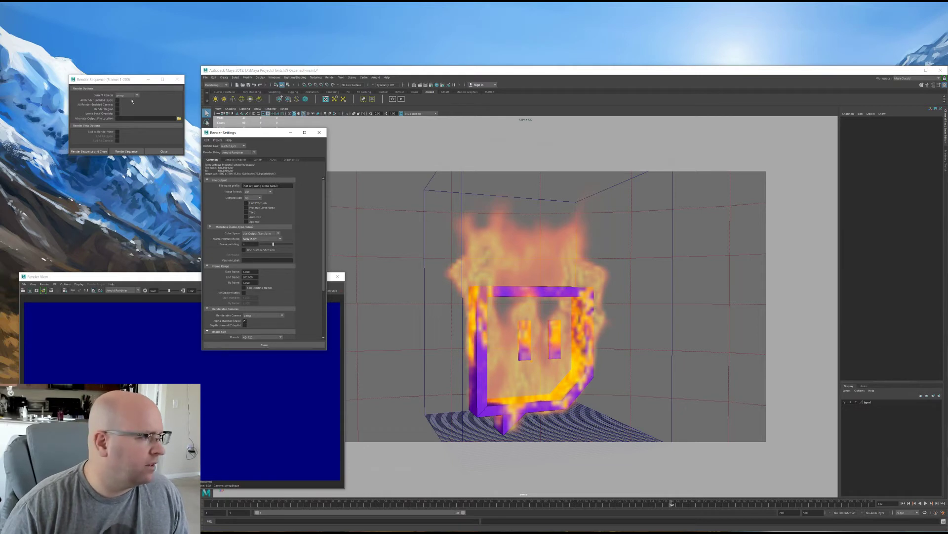
pyautogui.moveTo(127, 82); pyautogui.dragTo(134, 99)
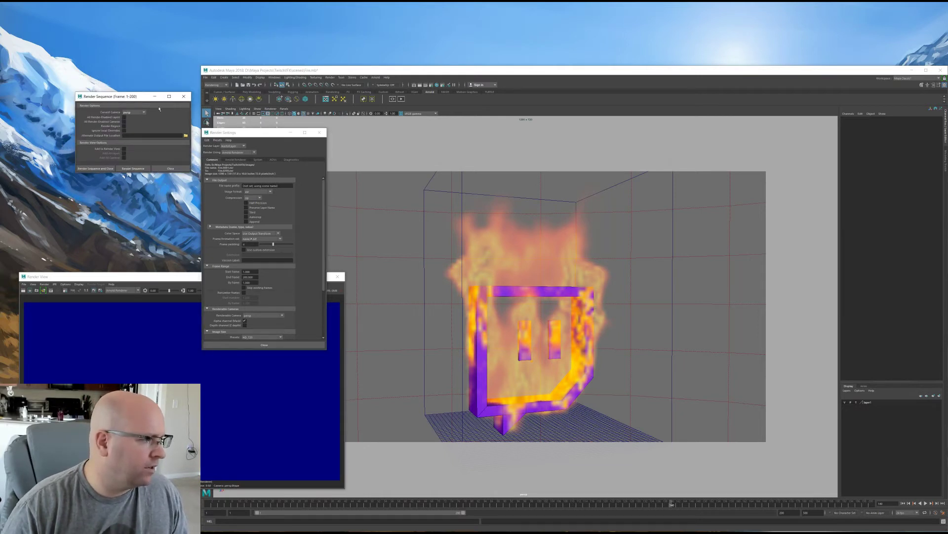
pyautogui.moveTo(278, 135); pyautogui.dragTo(276, 134)
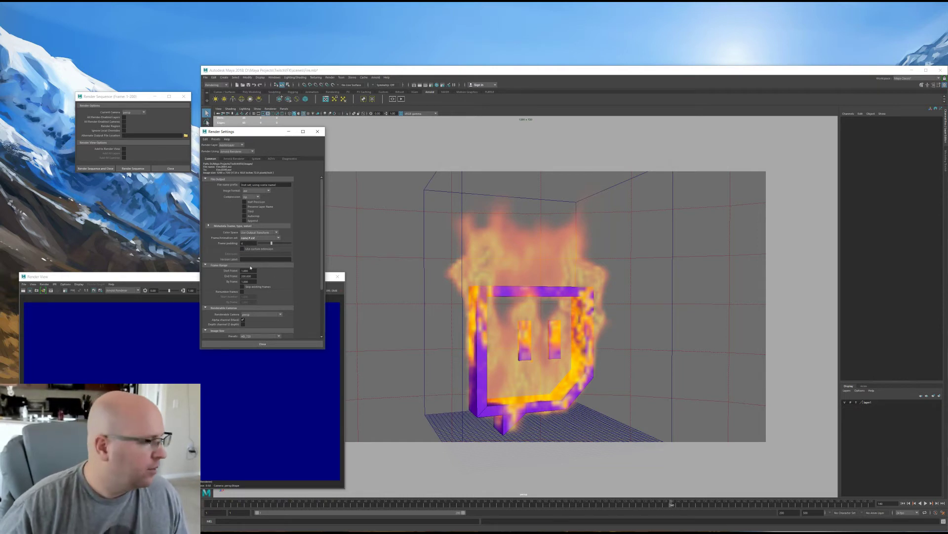
# Examine the start and end frames, the renderable camera and the image size in the Render Settings
pyautogui.press('Tab')
pyautogui.hotkey('shift', 'Tab')
pyautogui.press('Tab')
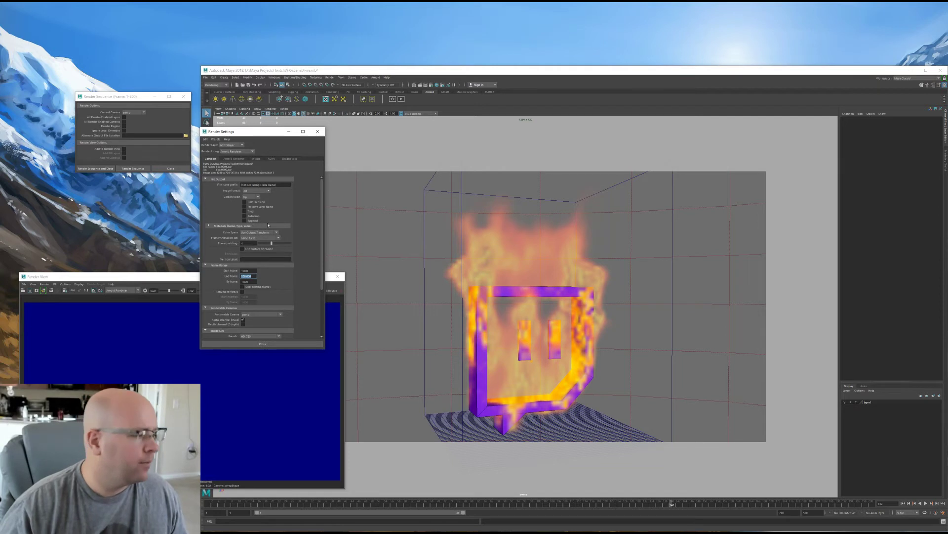
pyautogui.click(260, 314)
pyautogui.click(263, 317)
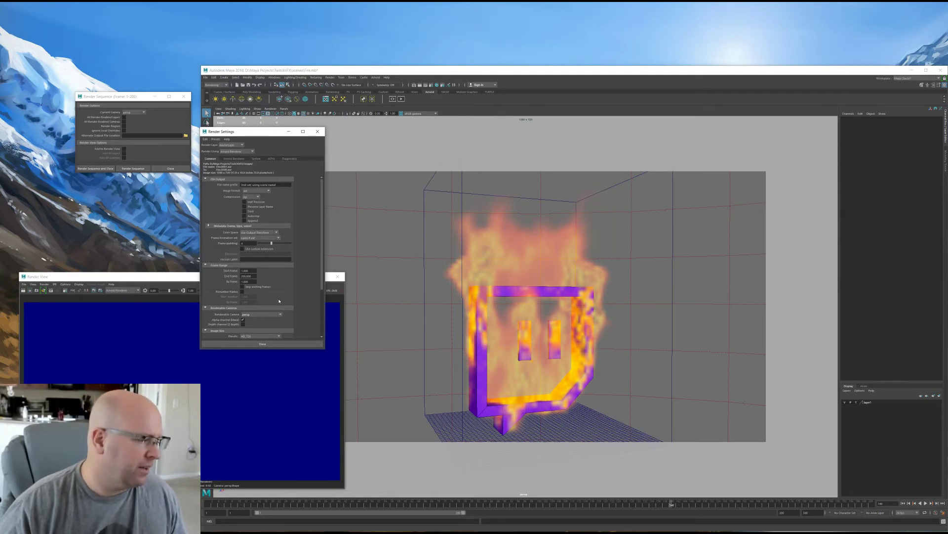
pyautogui.scroll(-1, 280, 299)
pyautogui.scroll(-3, 284, 292)
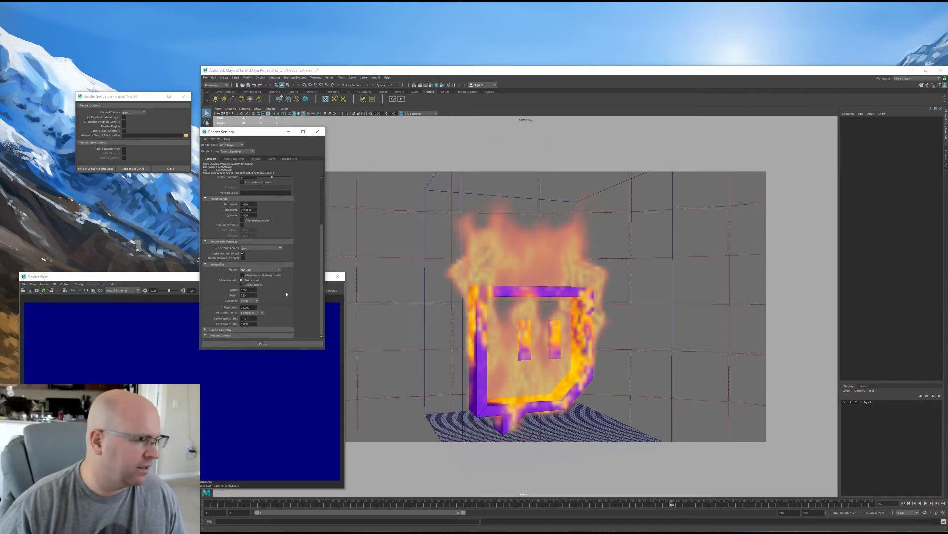
# Review the file output options and the list of available renderers in the Render Settings, keeping Arnold Renderer
pyautogui.scroll(4, 286, 294)
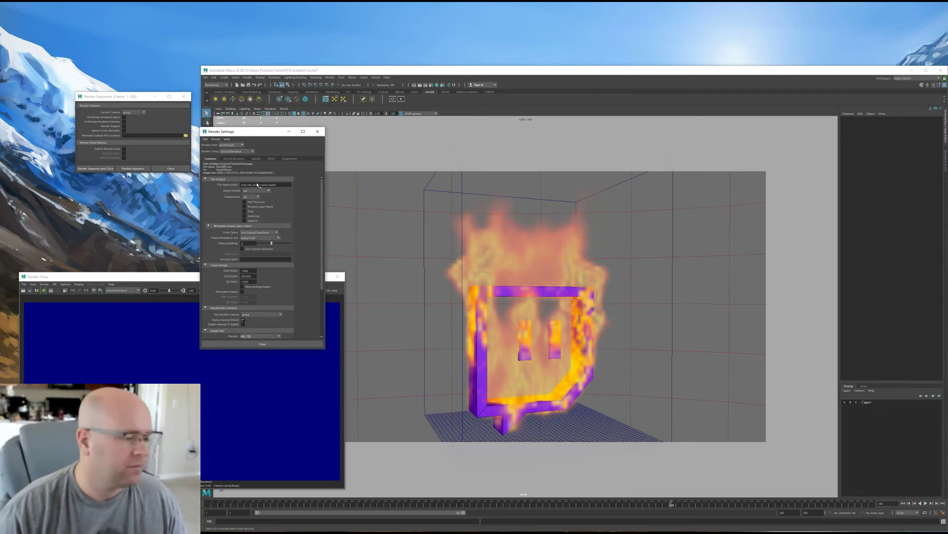
pyautogui.click(239, 159)
pyautogui.click(239, 152)
pyautogui.click(239, 152)
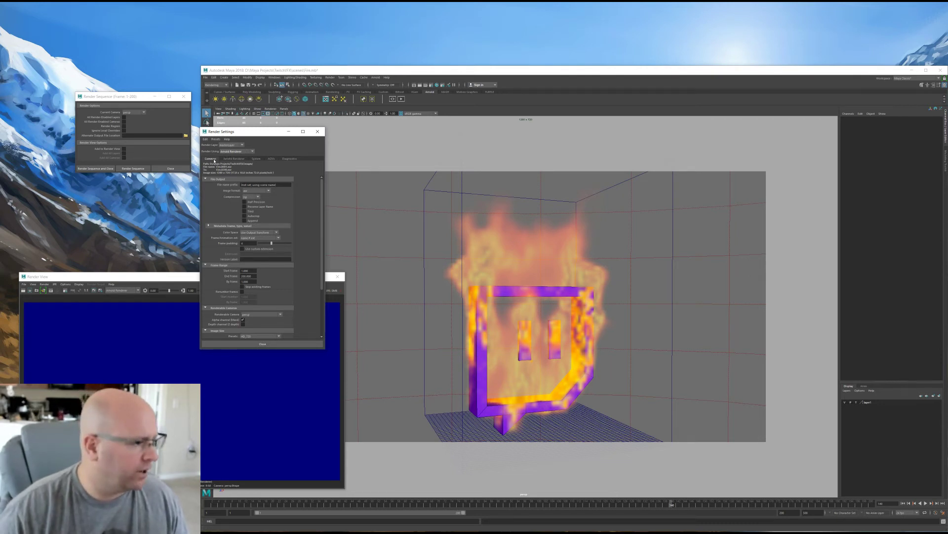
# Enable Autodetect Threads in the Arnold system render settings
pyautogui.click(256, 158)
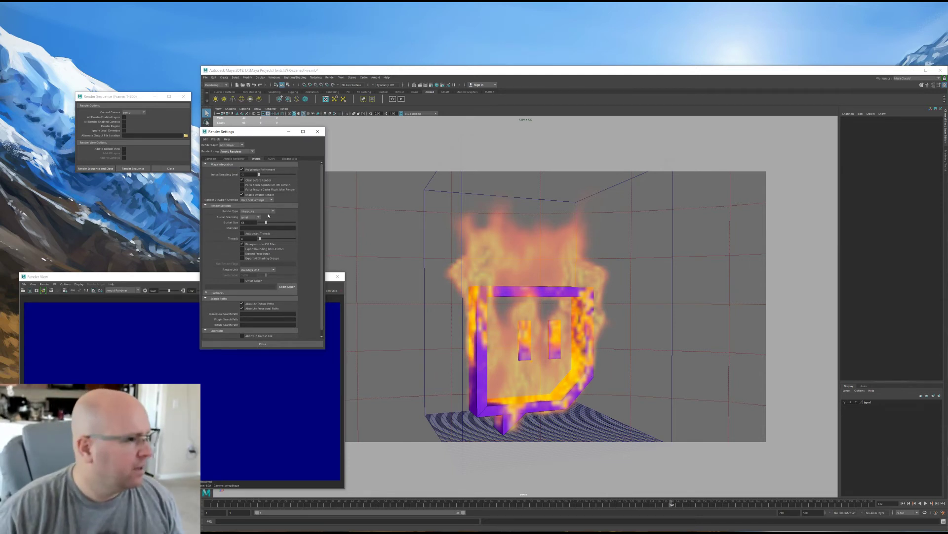
pyautogui.click(242, 235)
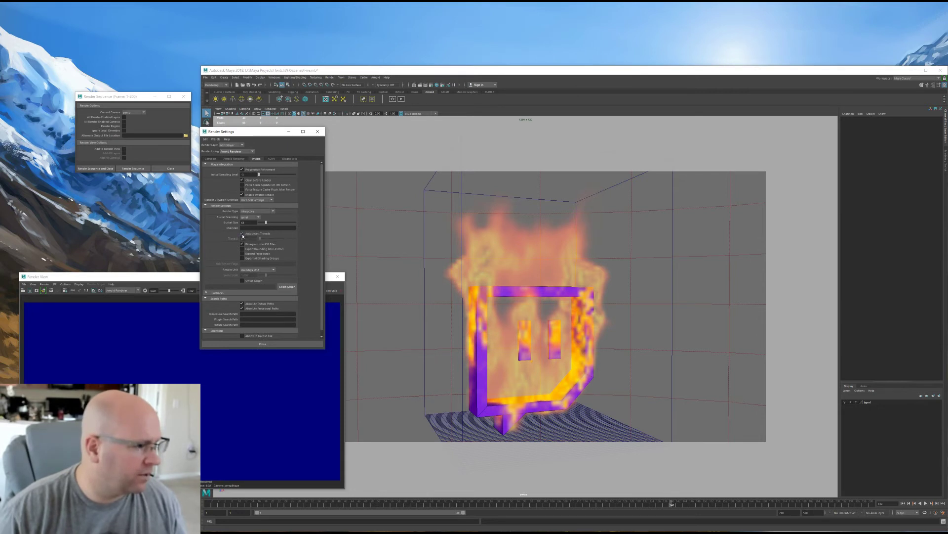
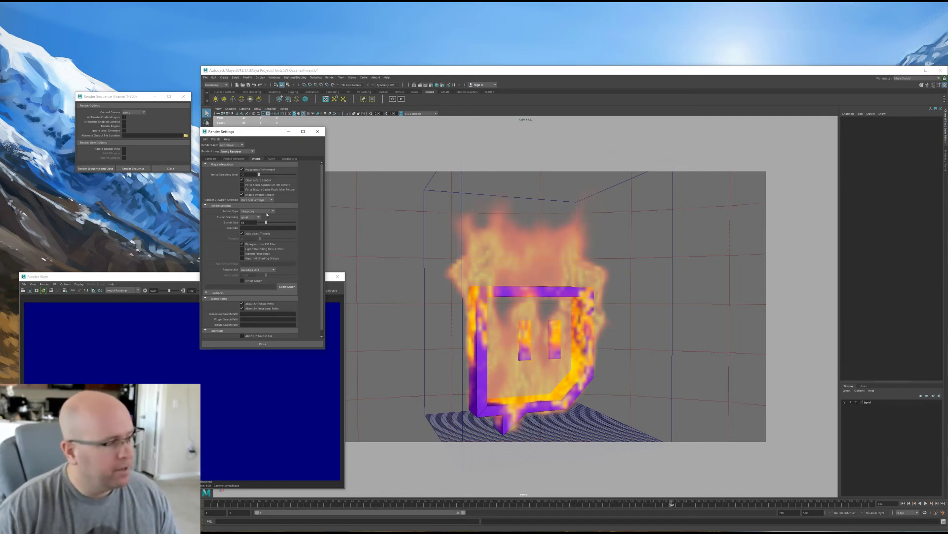
# Disable Autodetect Threads so that the render thread count is controlled manually
pyautogui.moveTo(268, 132); pyautogui.dragTo(261, 134)
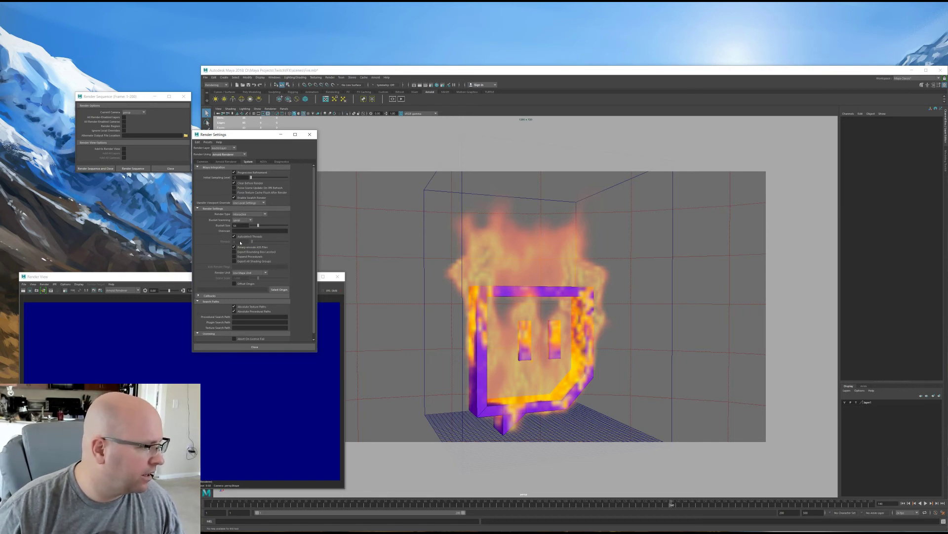
pyautogui.click(234, 237)
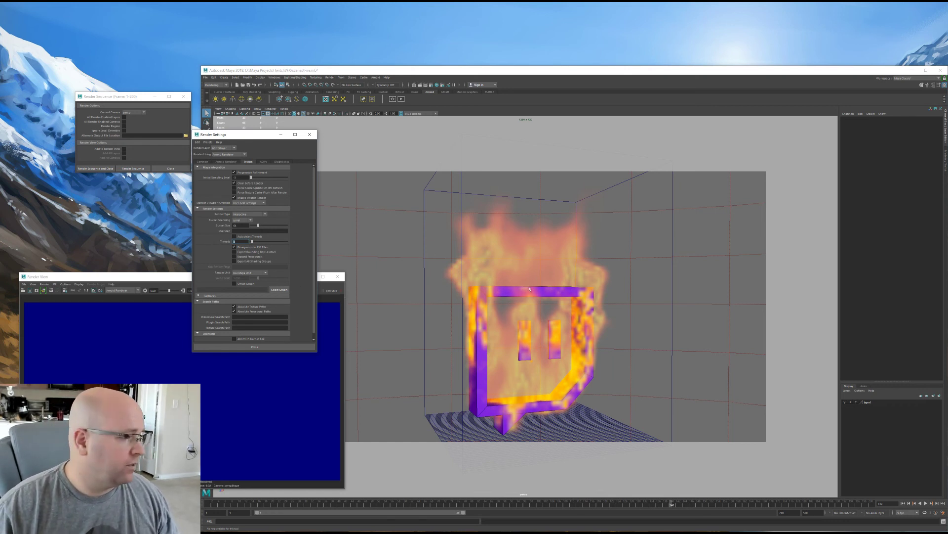
pyautogui.keyDown('alt'); pyautogui.moveTo(554, 294); pyautogui.dragTo(564, 286); pyautogui.keyUp('alt')
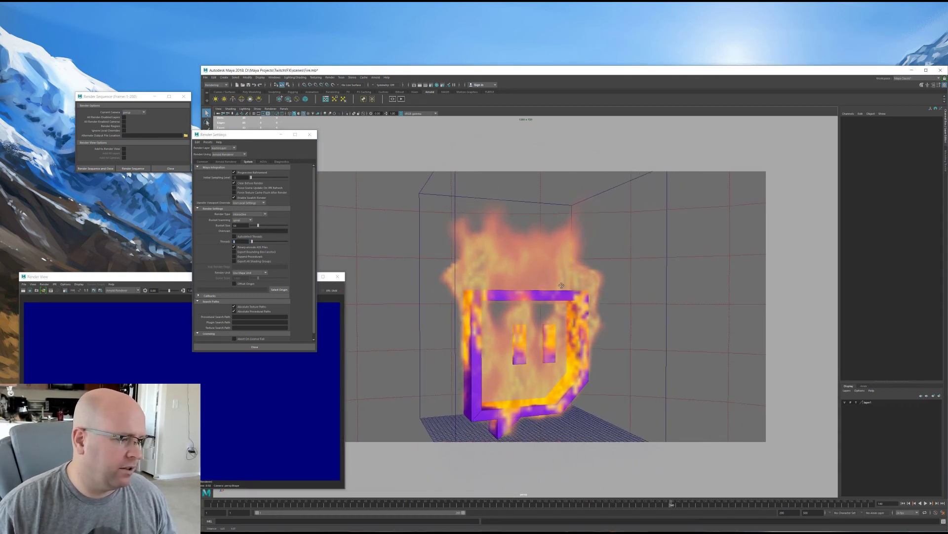